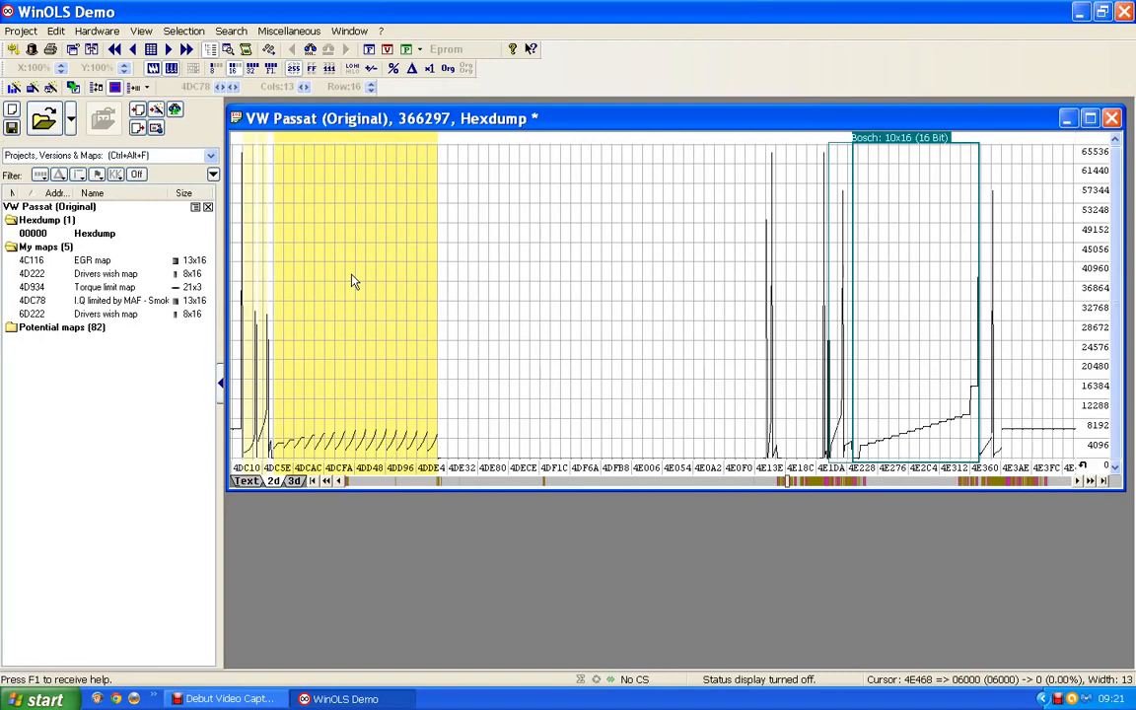
Find the Bosch 10x16 (16 Bit) potential map near address 56B92 in the hexdump and open it in its own window
left_click(922, 483)
left_click(922, 483)
left_click(922, 483)
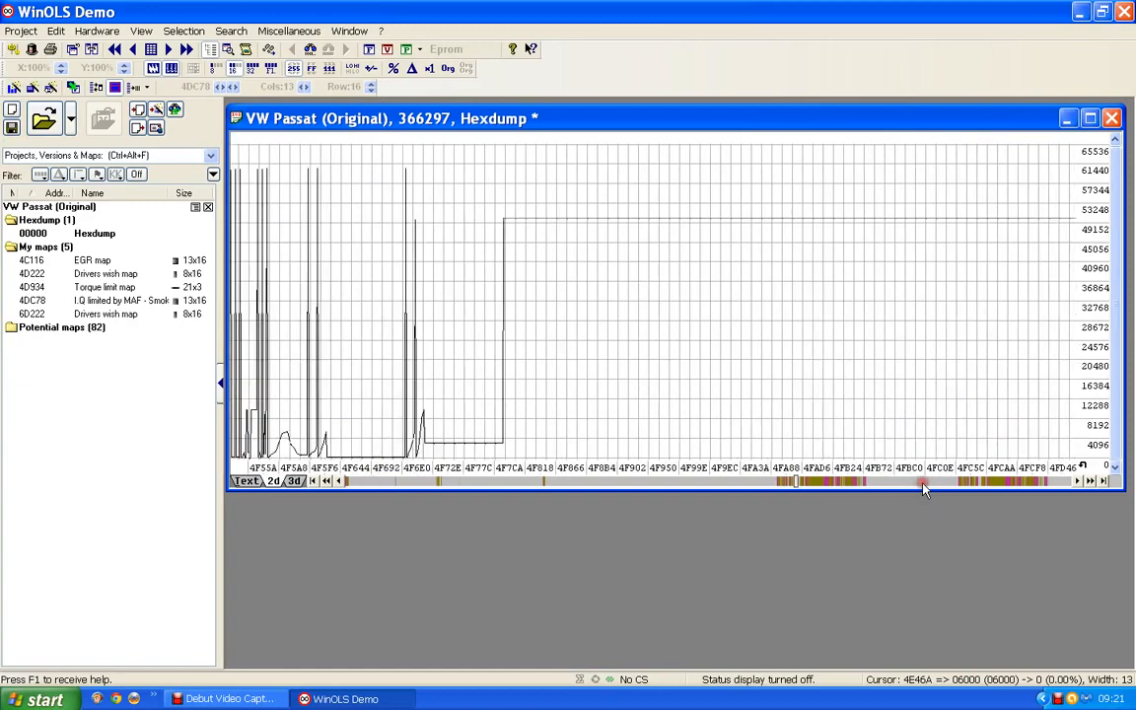
left_click(922, 483)
left_click(922, 484)
left_click(922, 483)
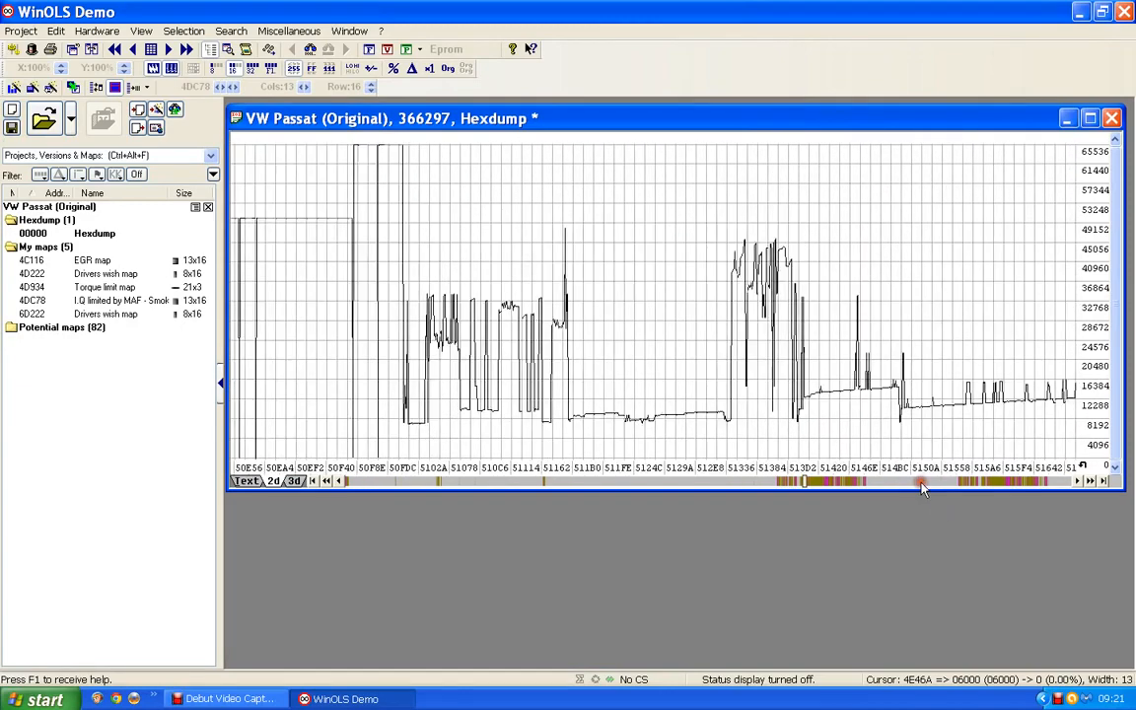
left_click(922, 483)
left_click(922, 483)
left_click(922, 484)
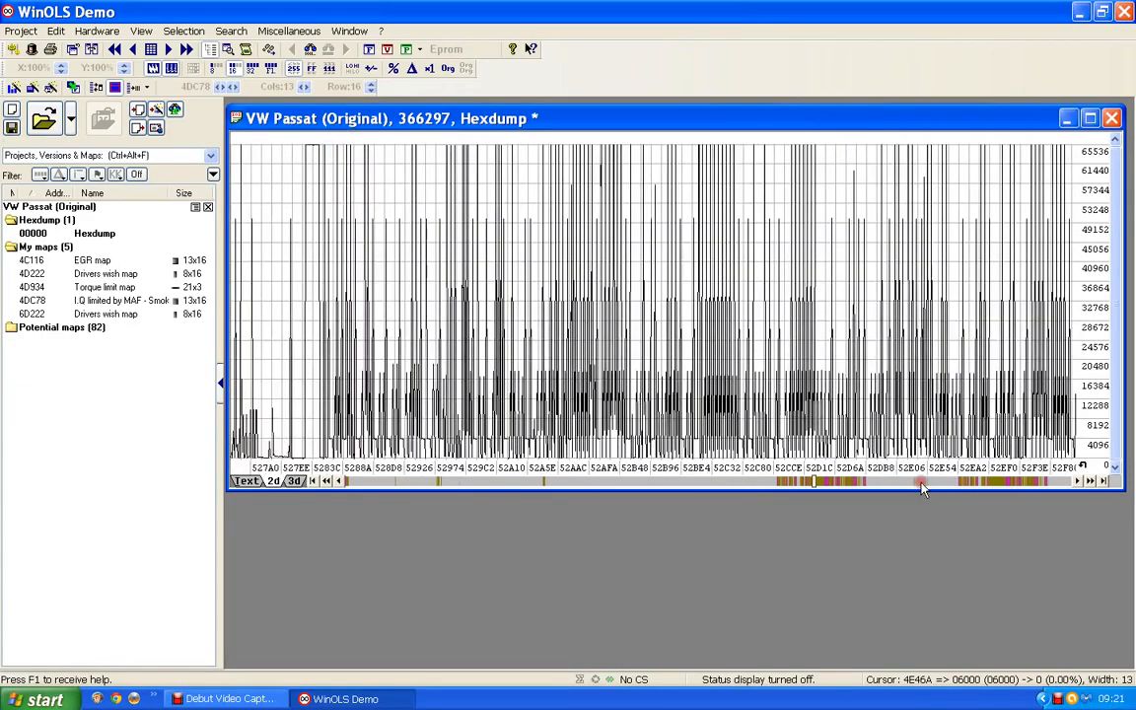
left_click(922, 484)
left_click(922, 483)
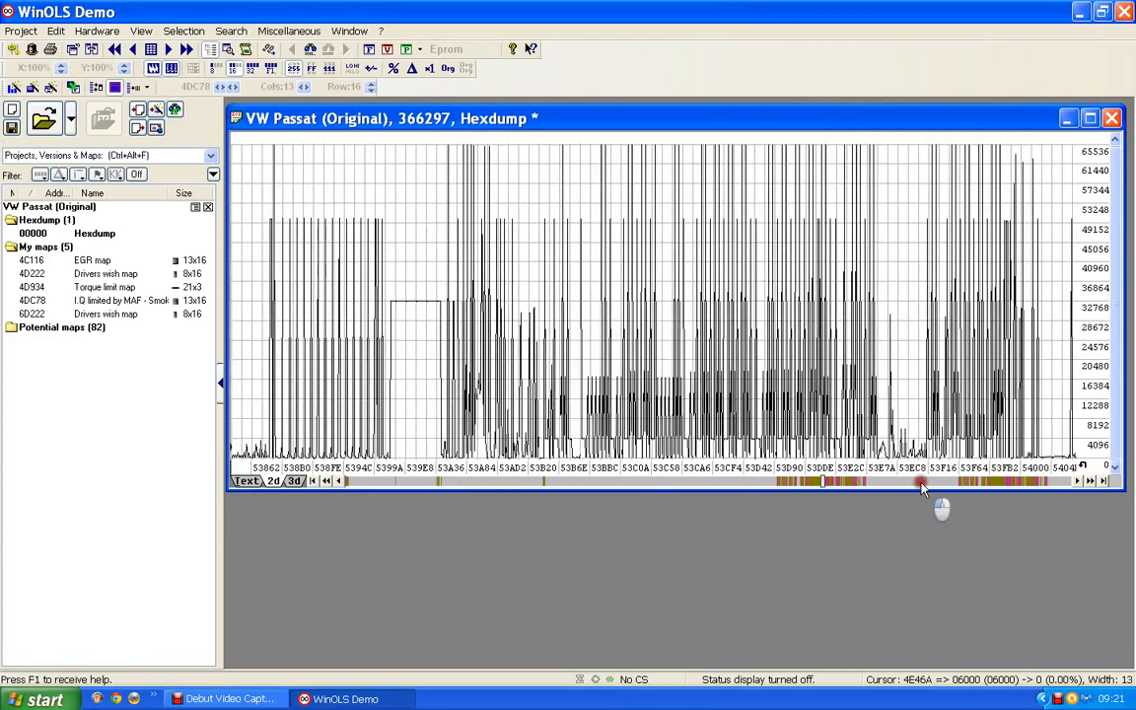
left_click(923, 484)
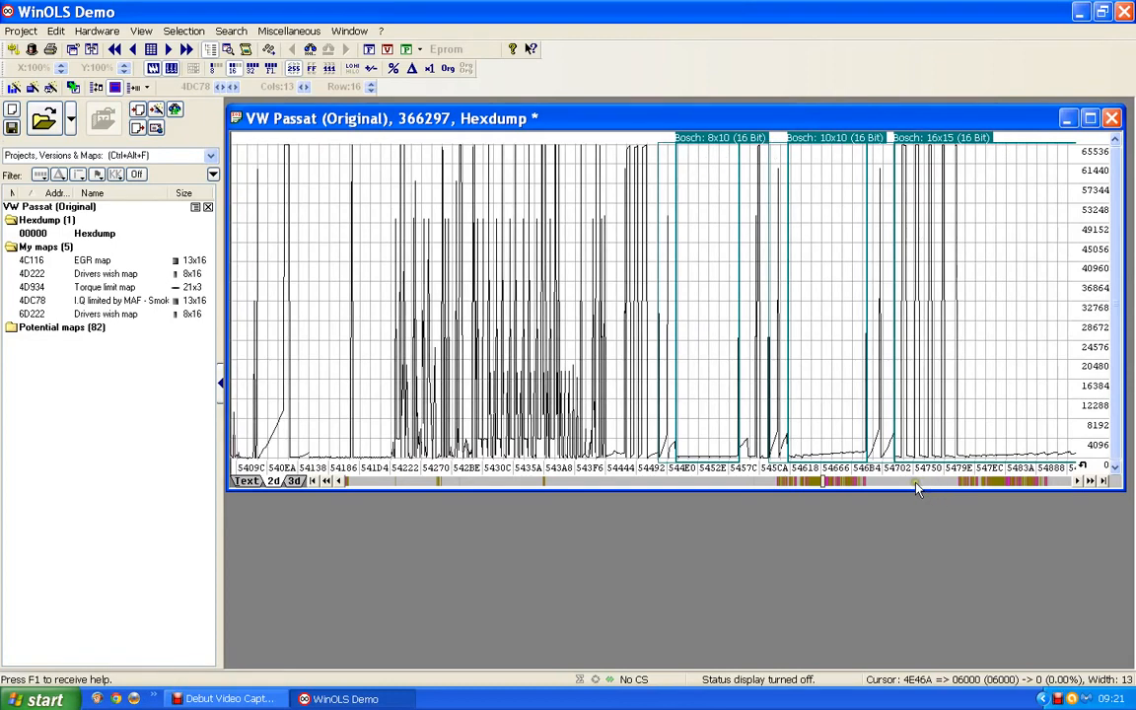
left_click(916, 482)
left_click(917, 482)
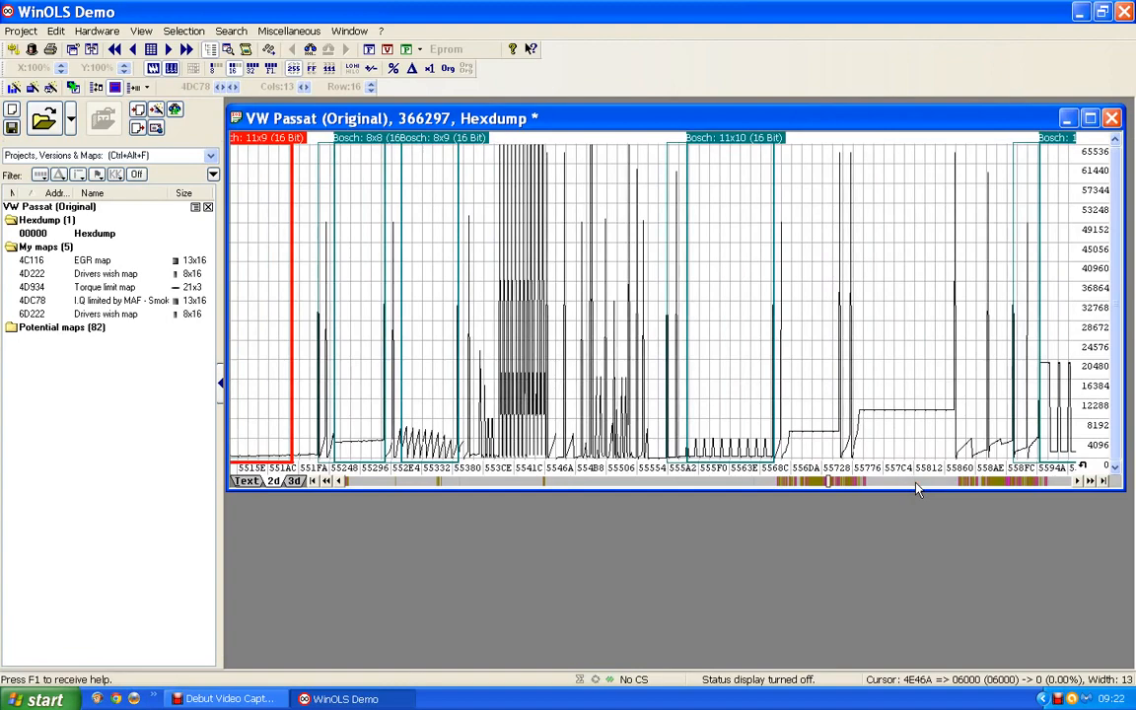
left_click(916, 483)
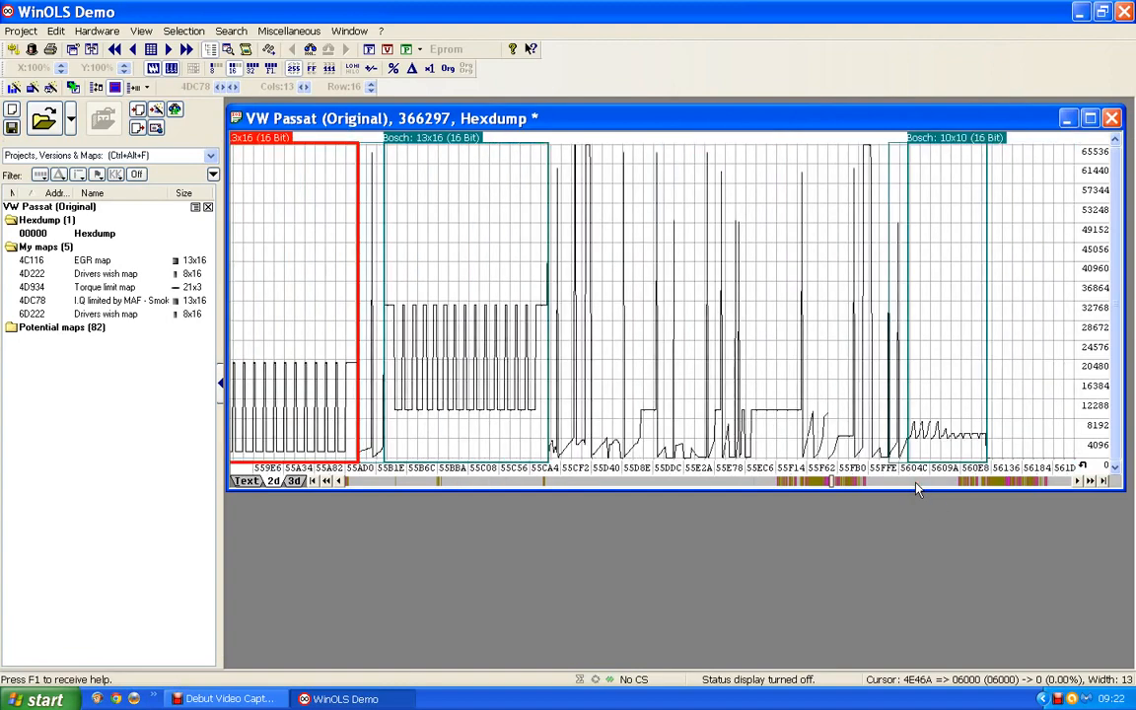
left_click(916, 484)
left_click(916, 483)
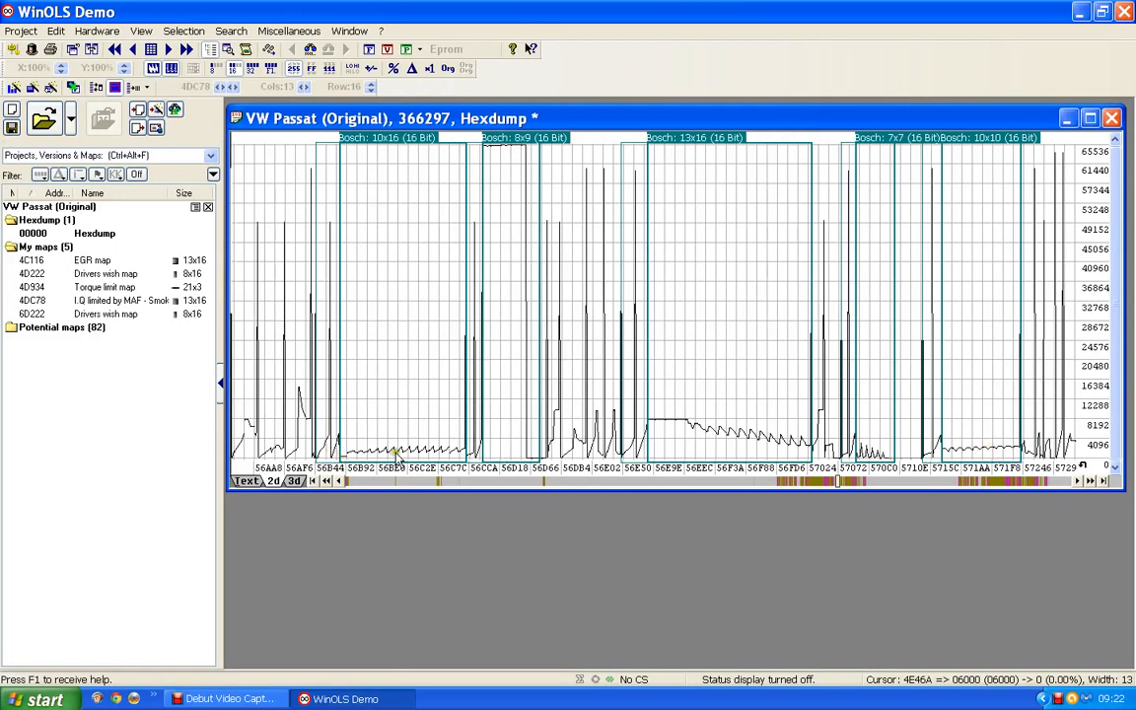
double_click(402, 139)
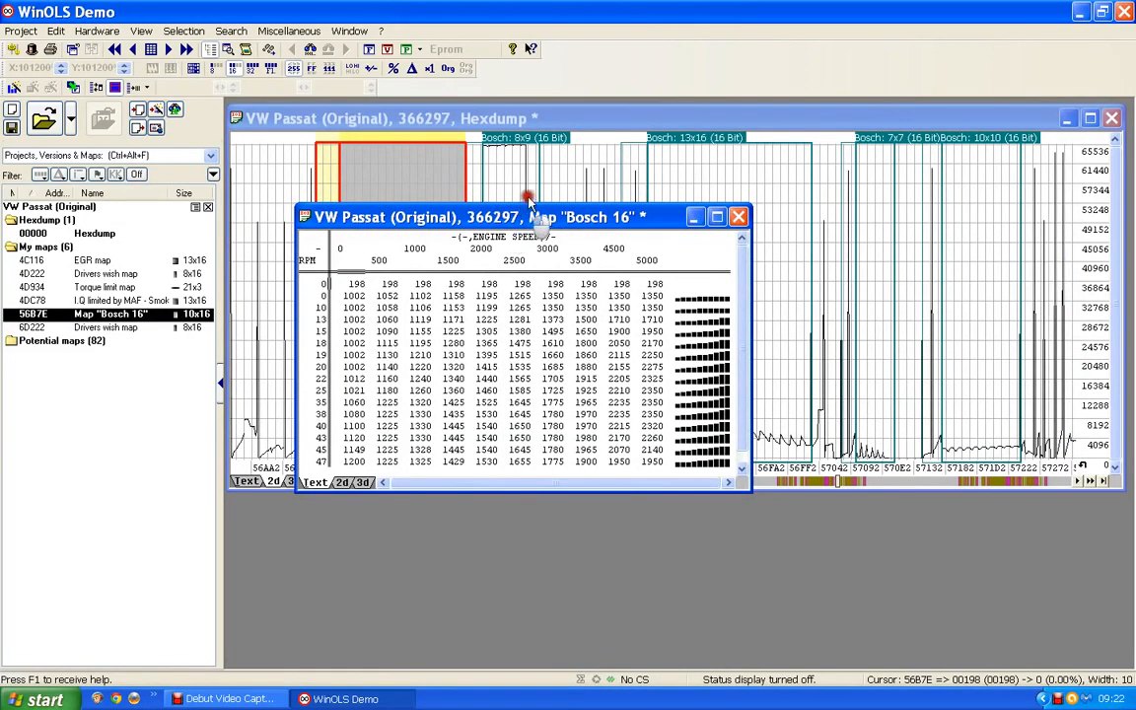
left_click_drag(528, 201, 585, 159)
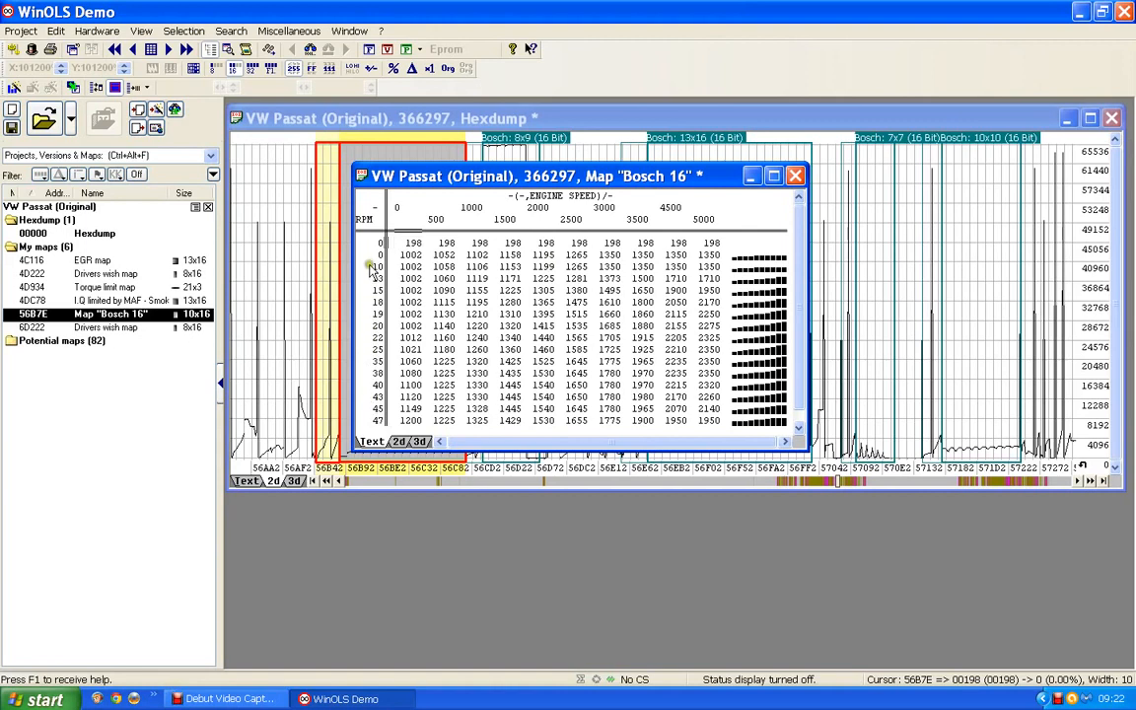
Set the conversion factor of the map's engine speed axis to 1
double_click(373, 367)
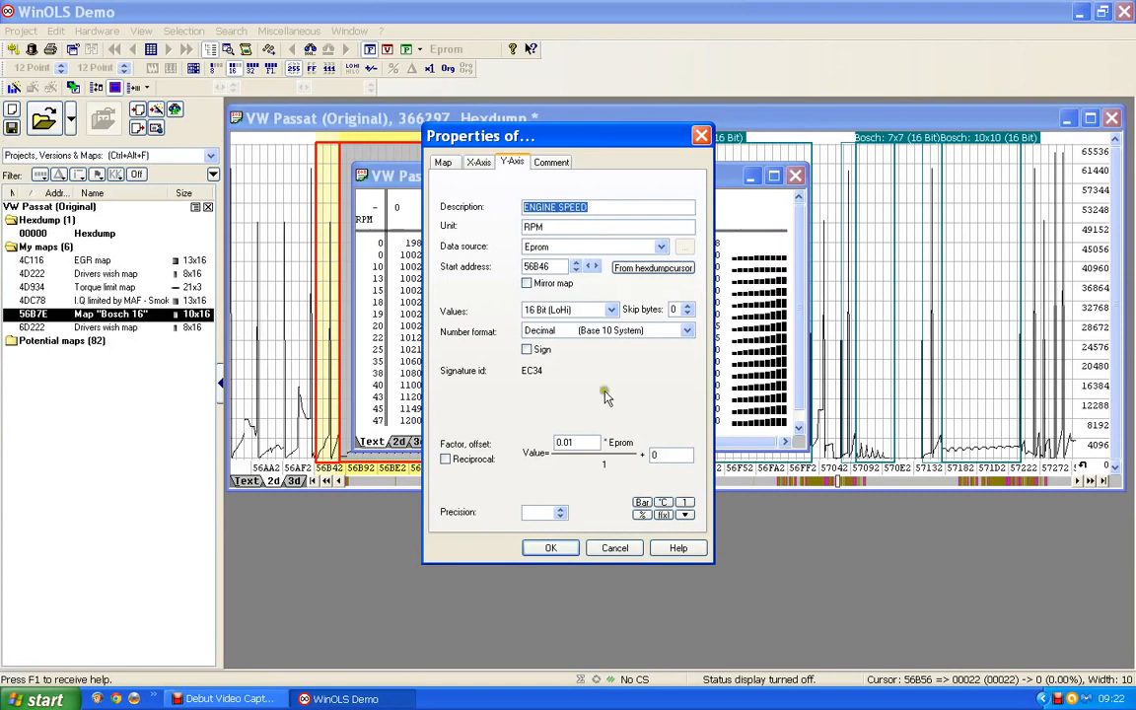
left_click_drag(585, 443, 508, 442)
type("1")
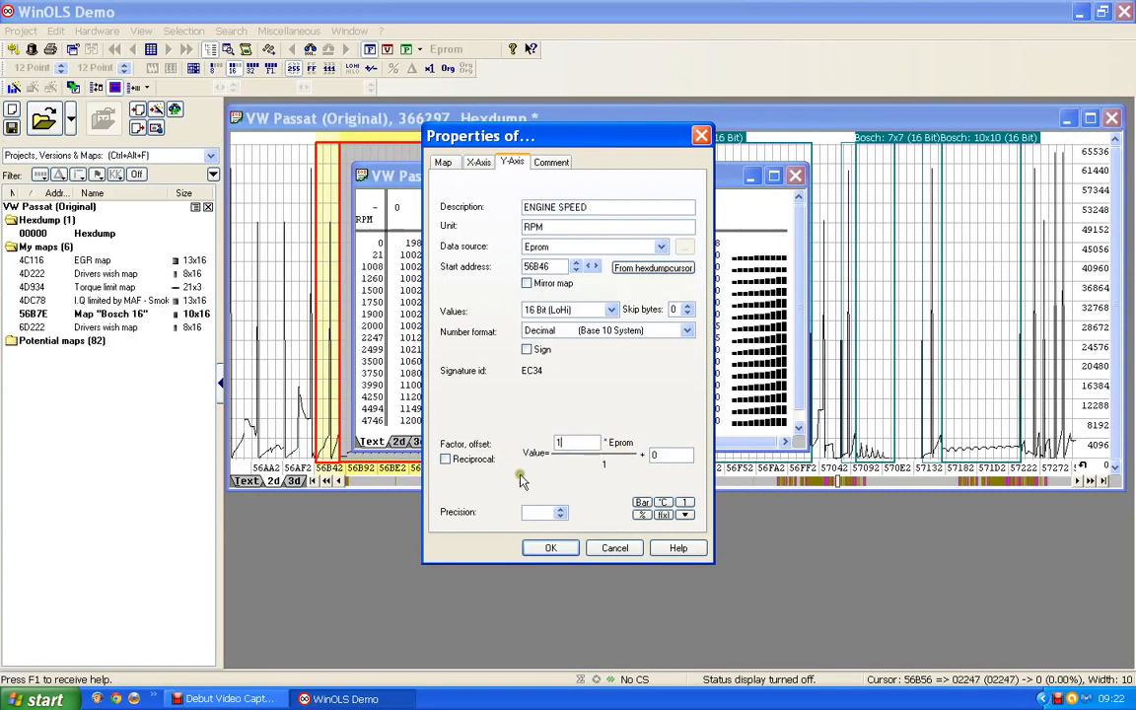
left_click(545, 550)
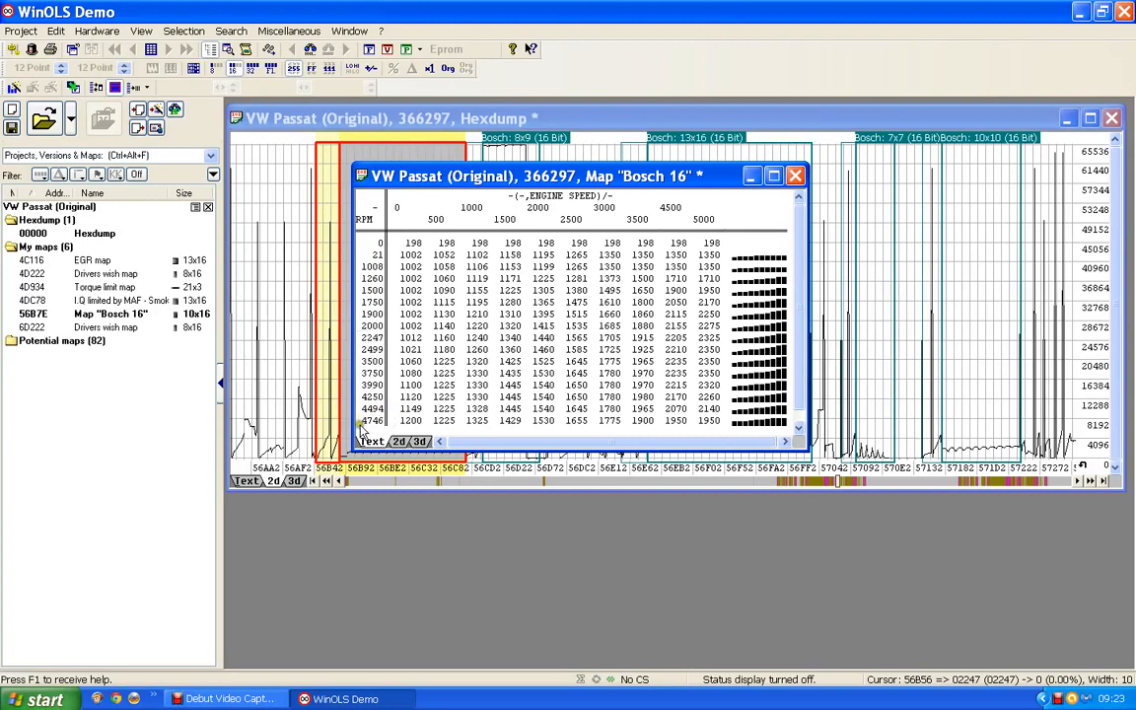
left_click(370, 338)
Give the map's X-axis the description "I.Q" and the unit "mg/stroke"
double_click(595, 219)
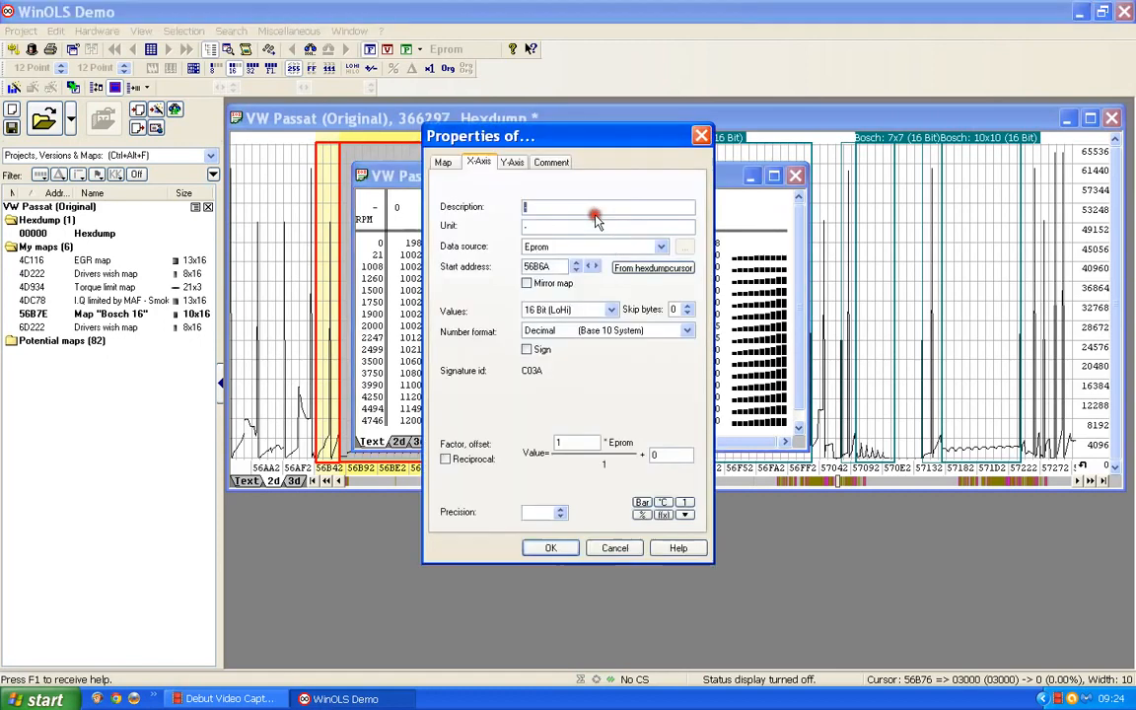
left_click(529, 207)
type("I.Q")
left_click_drag(536, 229, 504, 230)
type("mg/stroke")
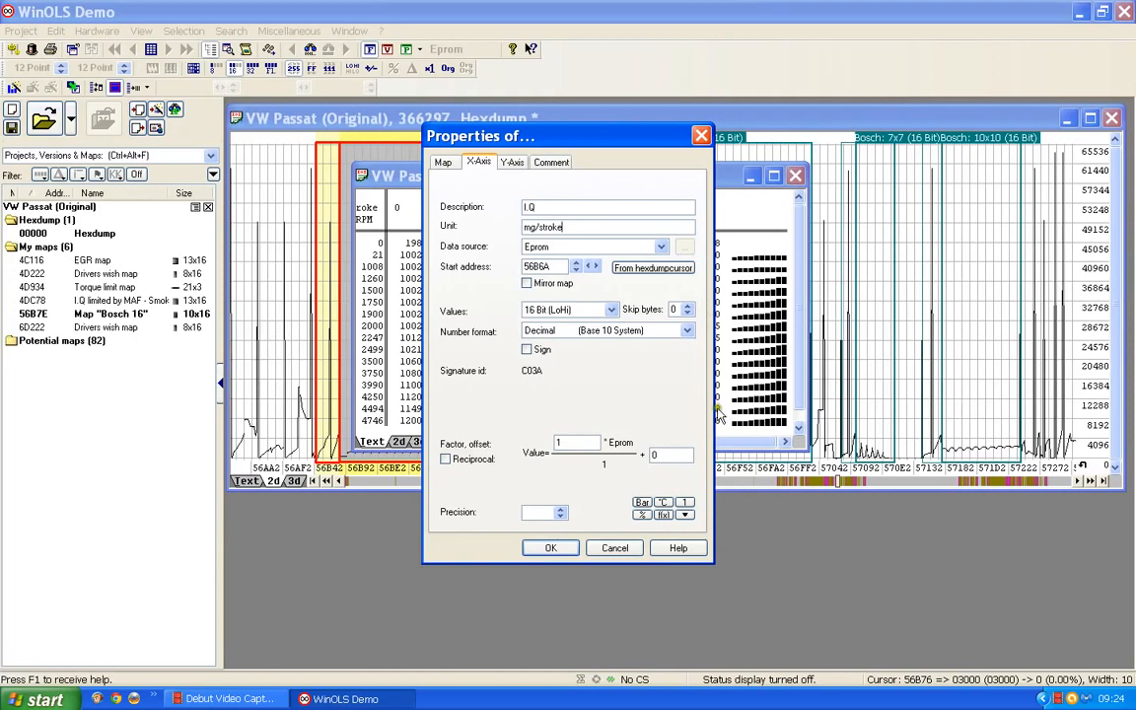
Set the X-axis to one decimal place of precision and a conversion factor of 0.01, and apply the axis properties
left_click(560, 510)
left_click(567, 442)
key("BackSpace")
type("0.01")
left_click(553, 548)
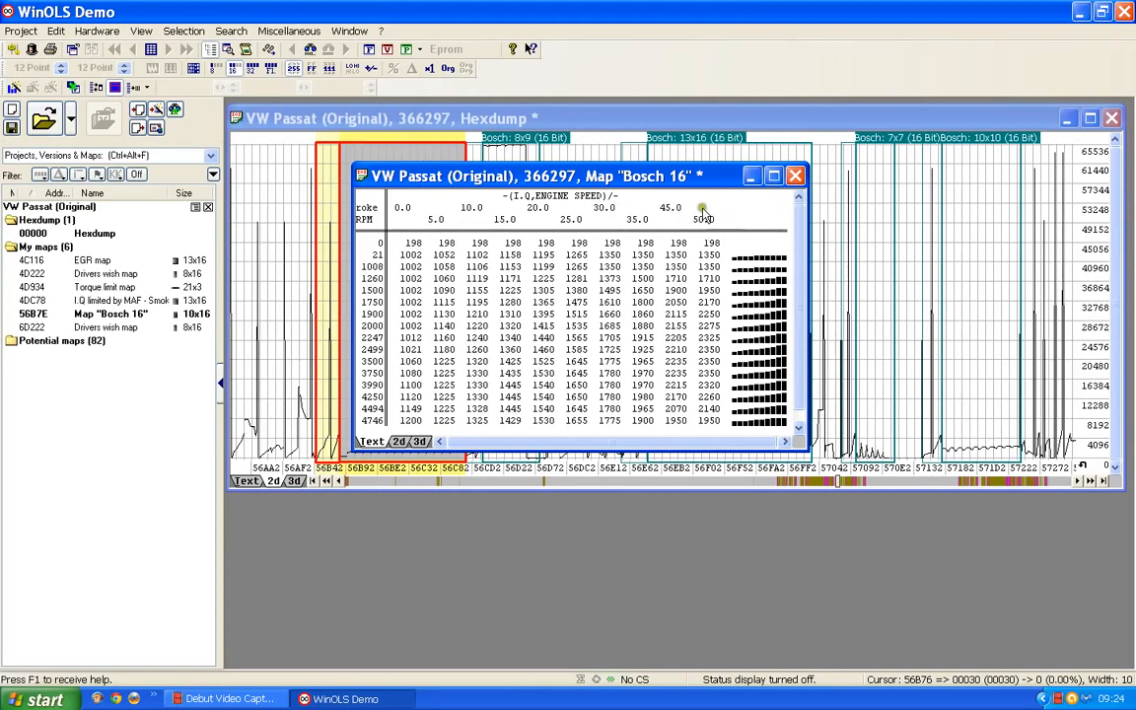
left_click(610, 207)
Set the map's own unit to "mbars" and its description to "Air pressue"
double_click(537, 328)
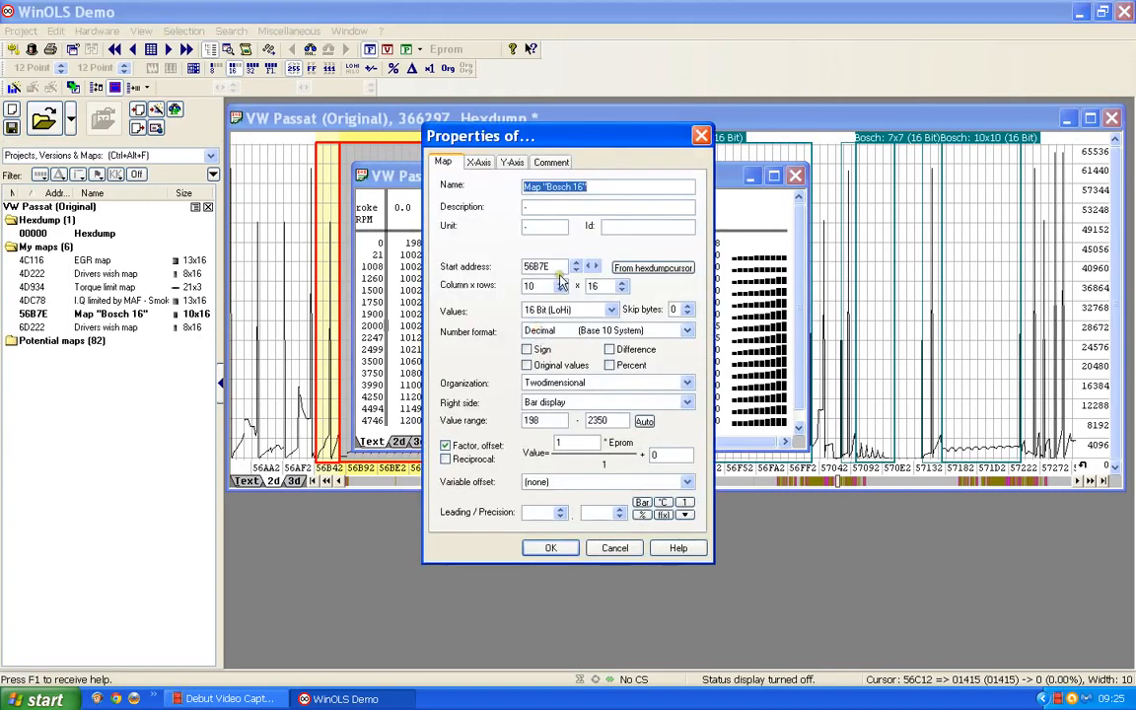
left_click(513, 226)
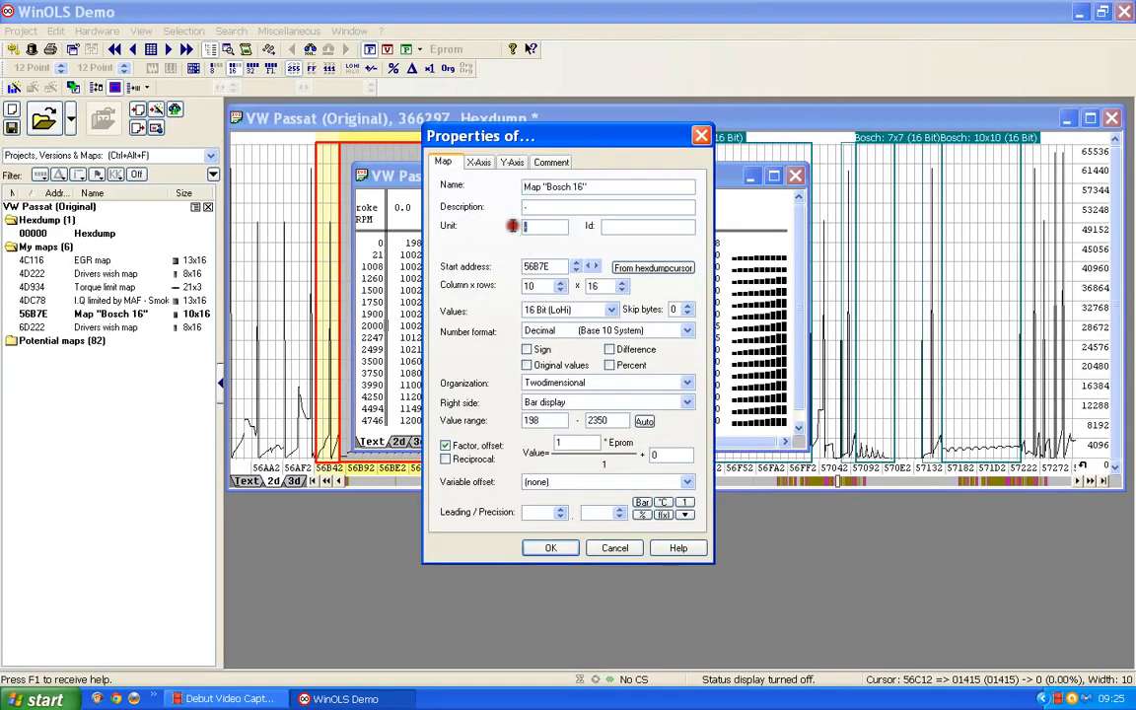
type("mbars")
left_click(520, 209)
type("Air pressue")
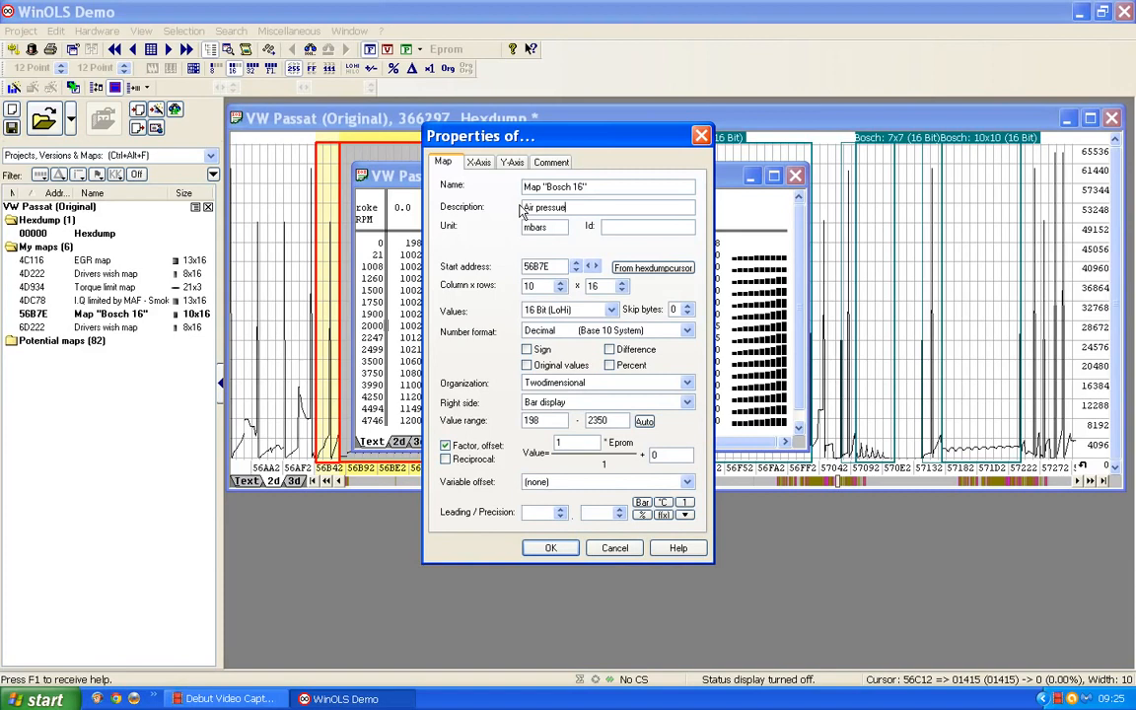
Rename the map as "Boost map" and apply its properties
left_click_drag(608, 191, 498, 193)
type("Boo")
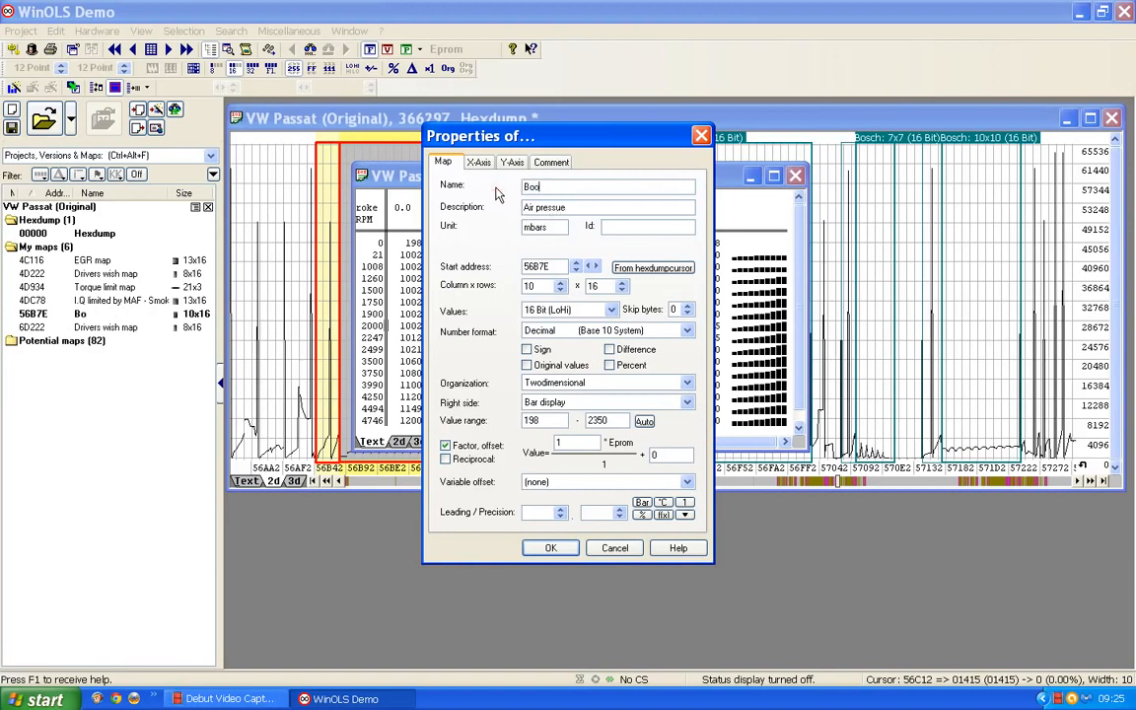
type("st map")
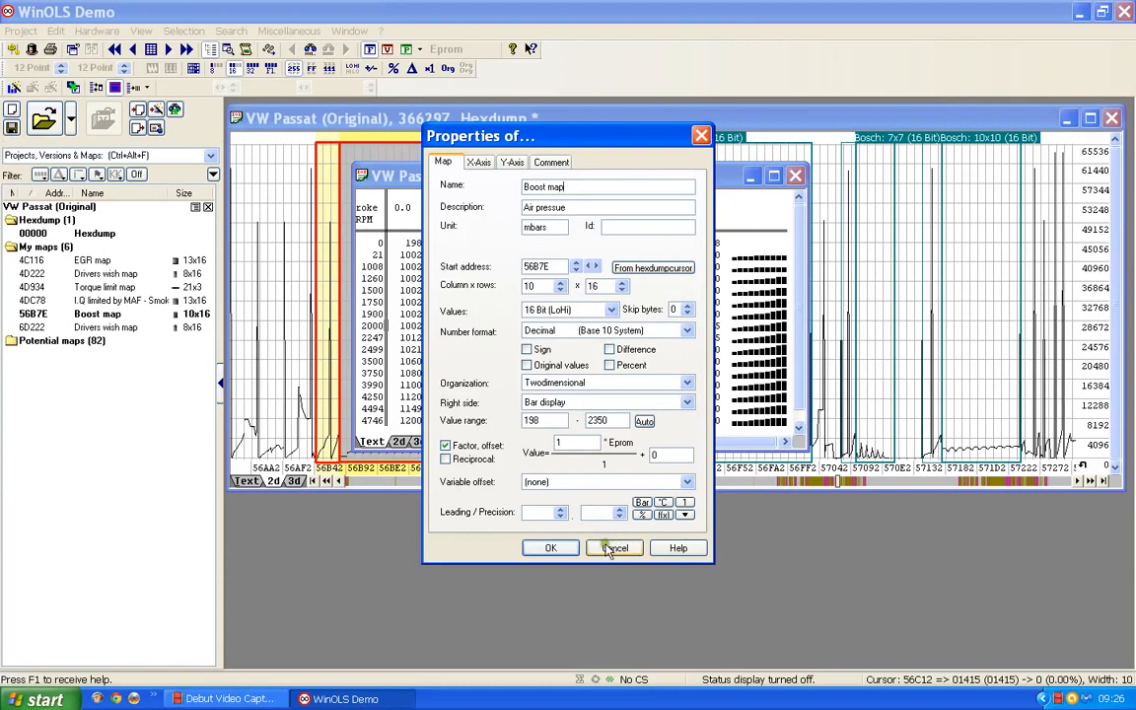
left_click(561, 549)
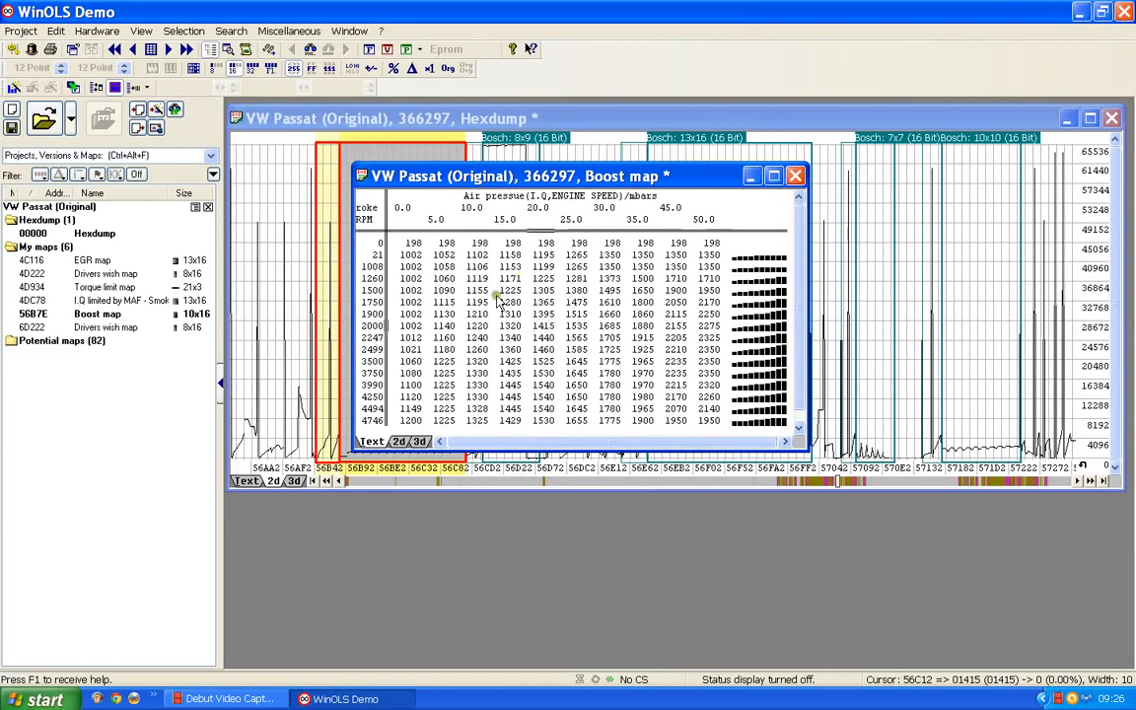
View the Boost map as a 2D curve and as a 3D surface, and return to its region in the hexdump
left_click(404, 441)
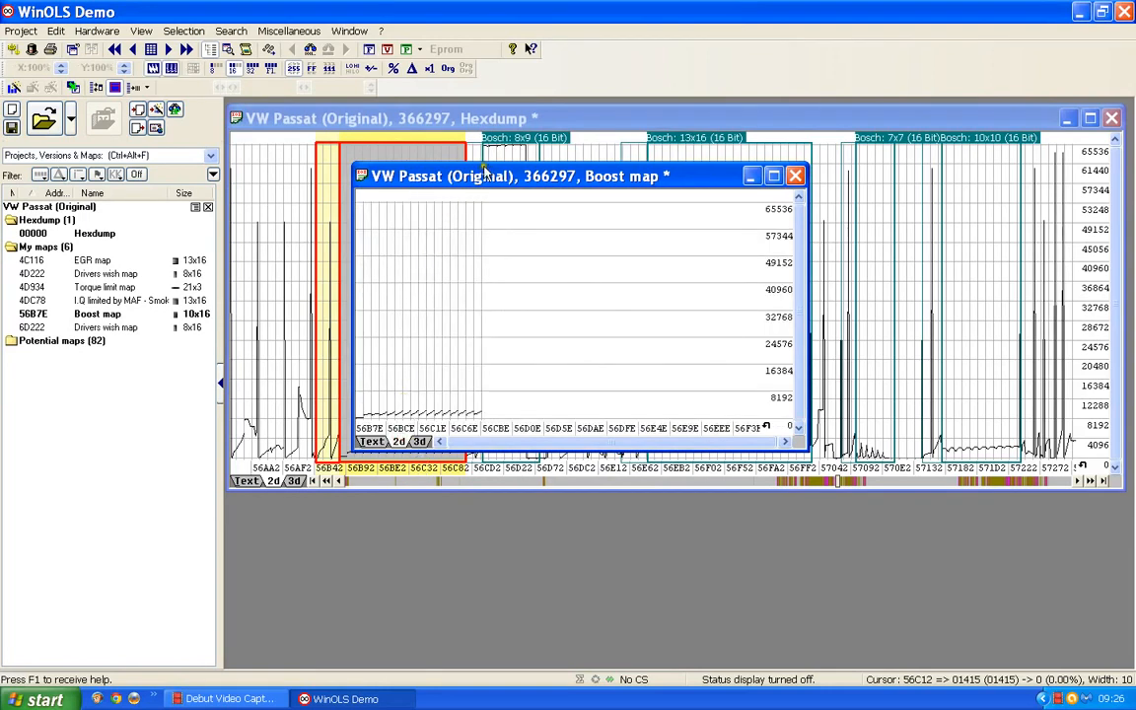
left_click_drag(544, 170, 693, 138)
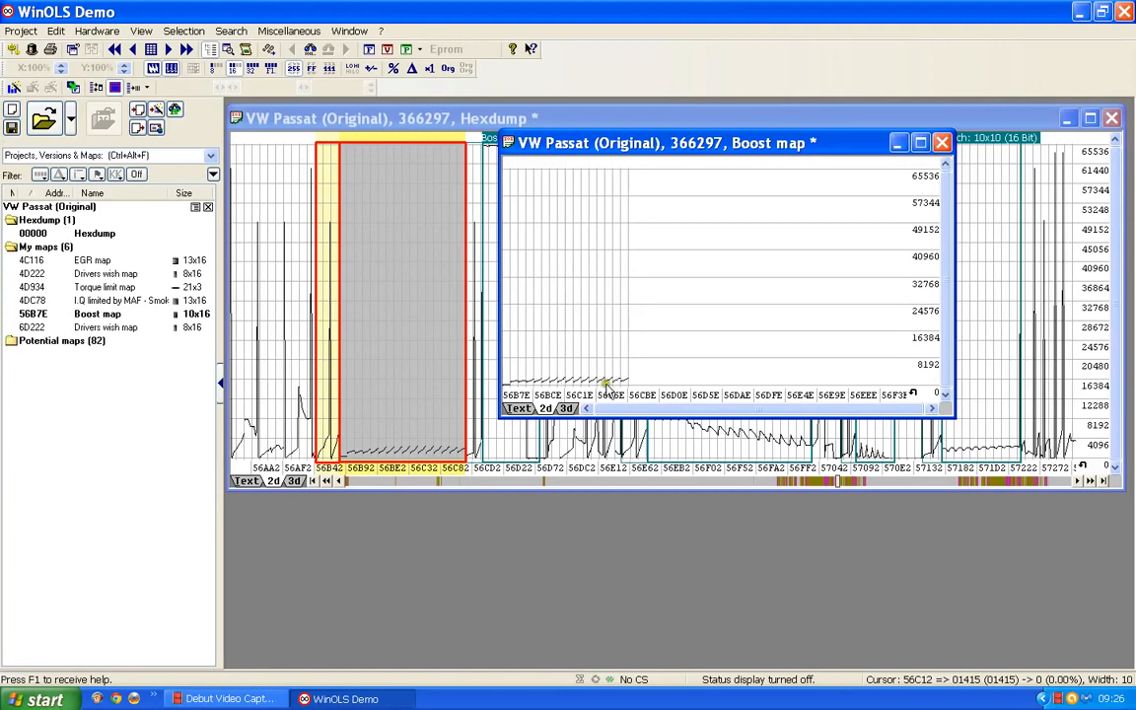
left_click(567, 408)
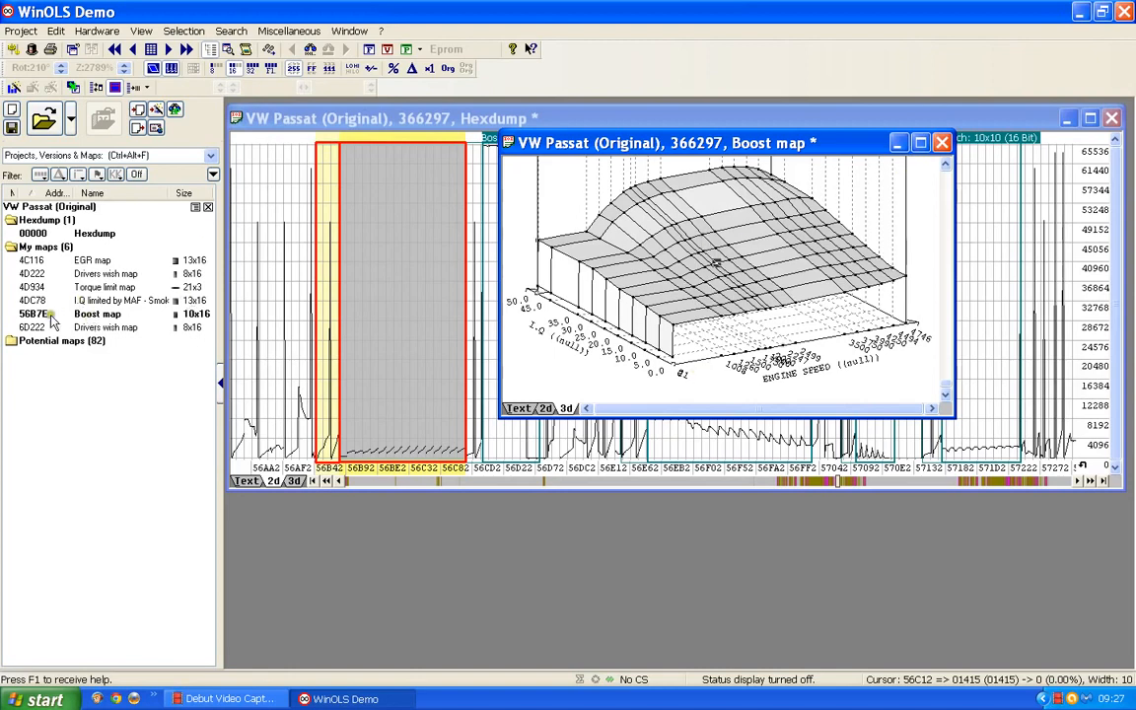
left_click(942, 144)
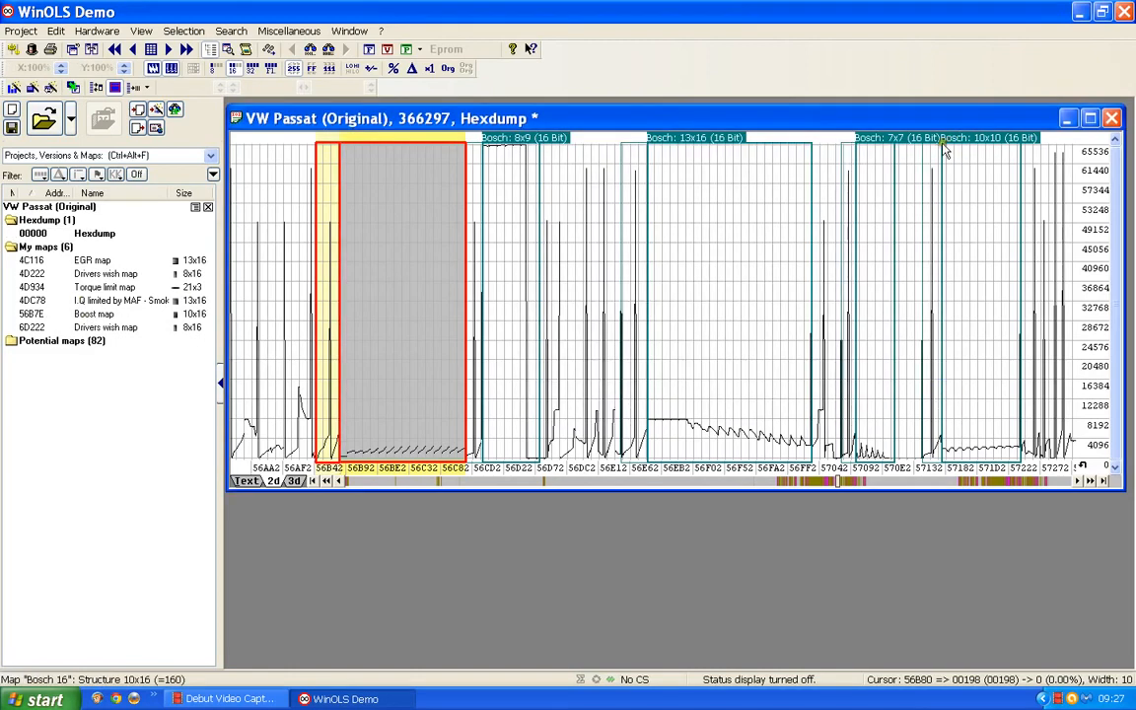
left_click(433, 325)
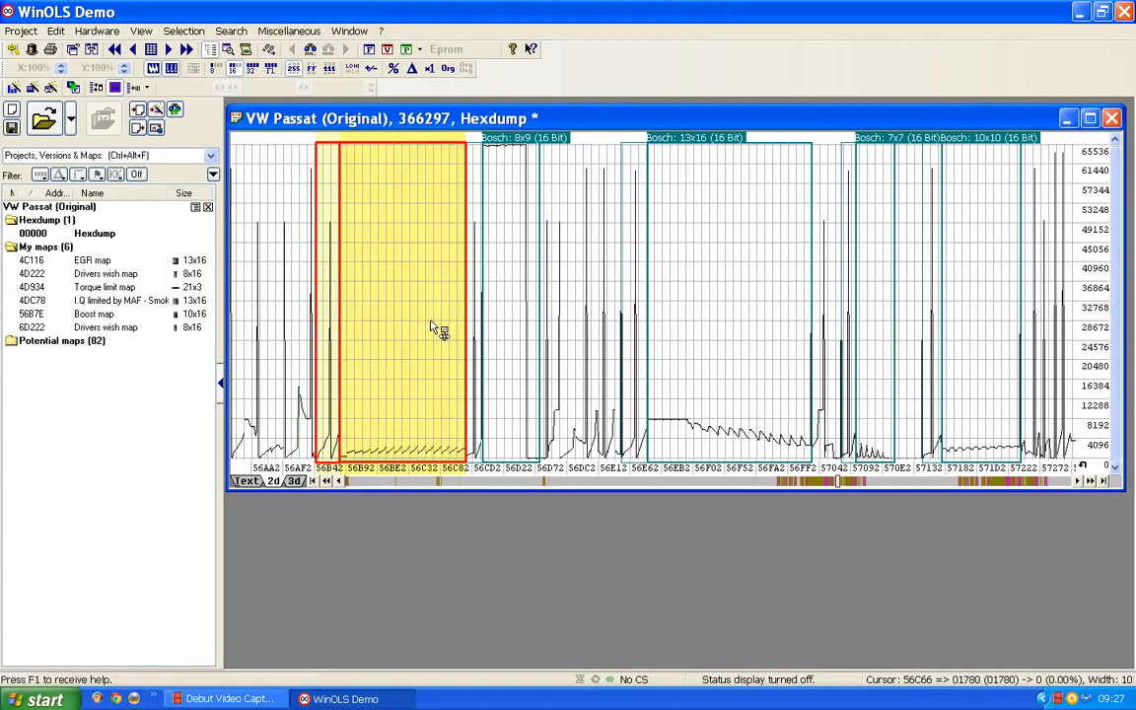